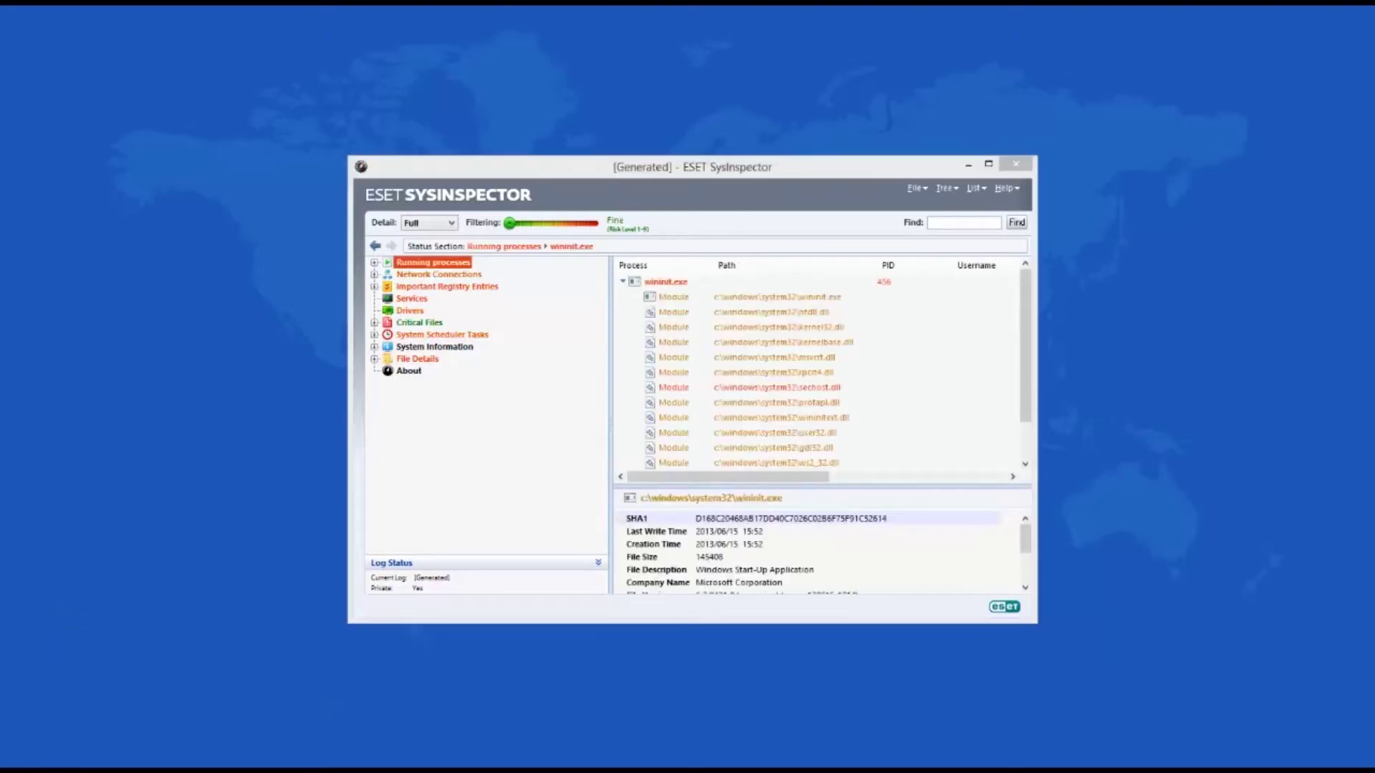
Expand Network Connections to list TCP Connections and show wininit.exe's file details
click(373, 262)
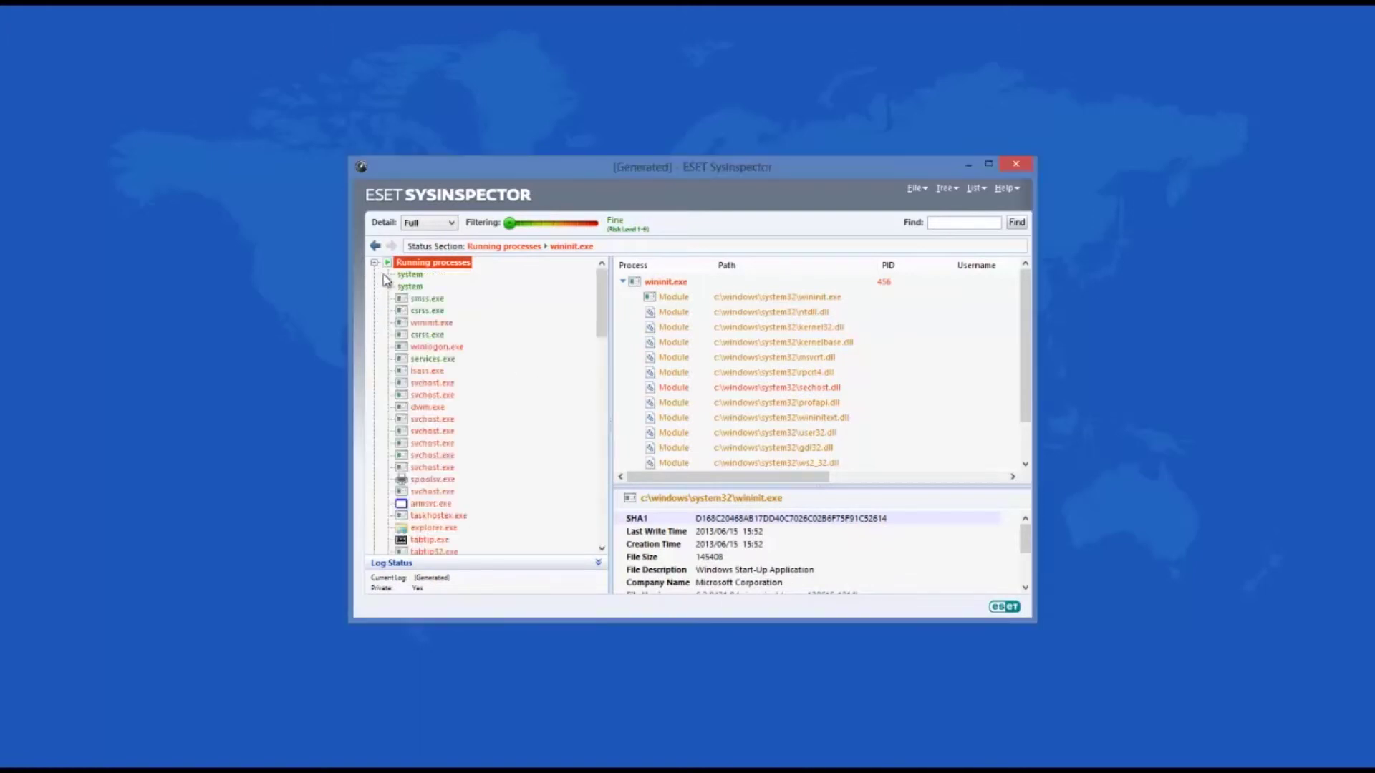
click(375, 263)
click(431, 275)
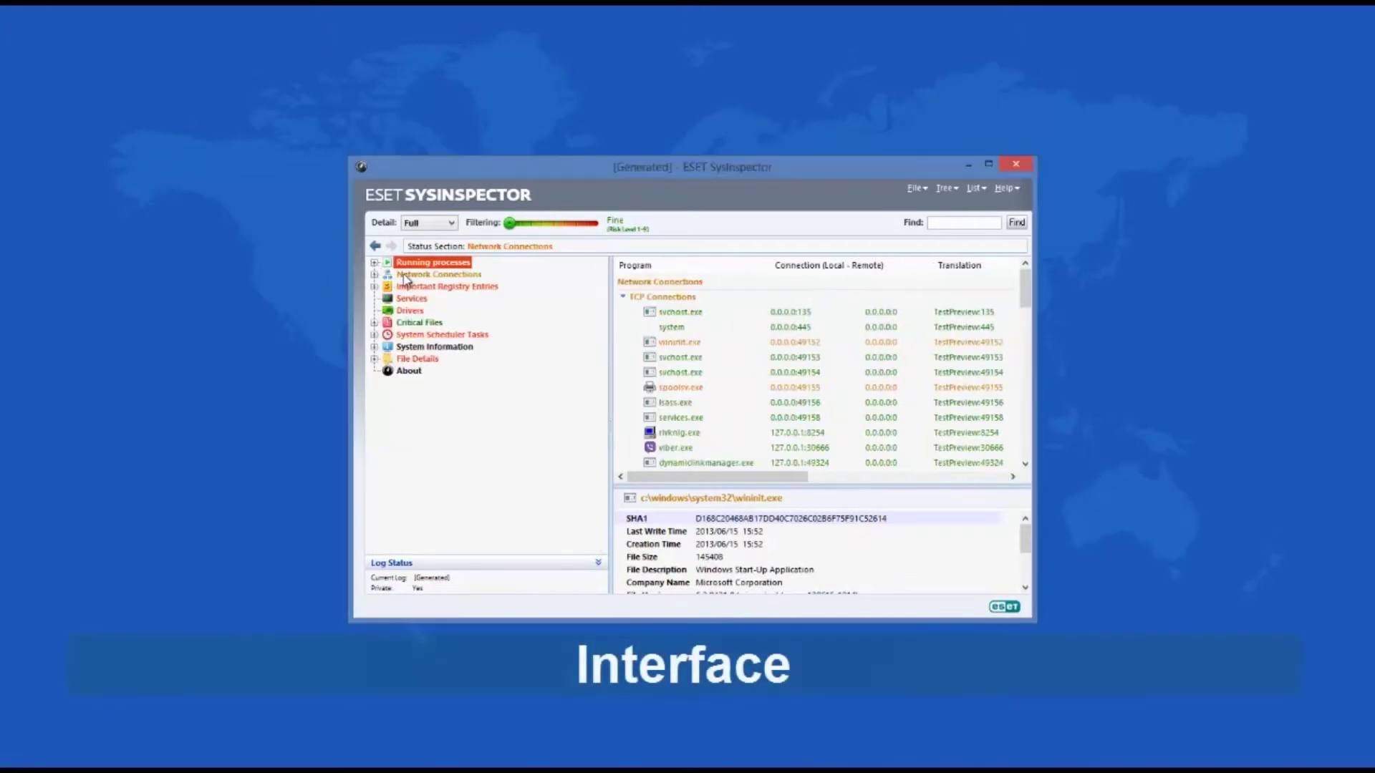
click(373, 275)
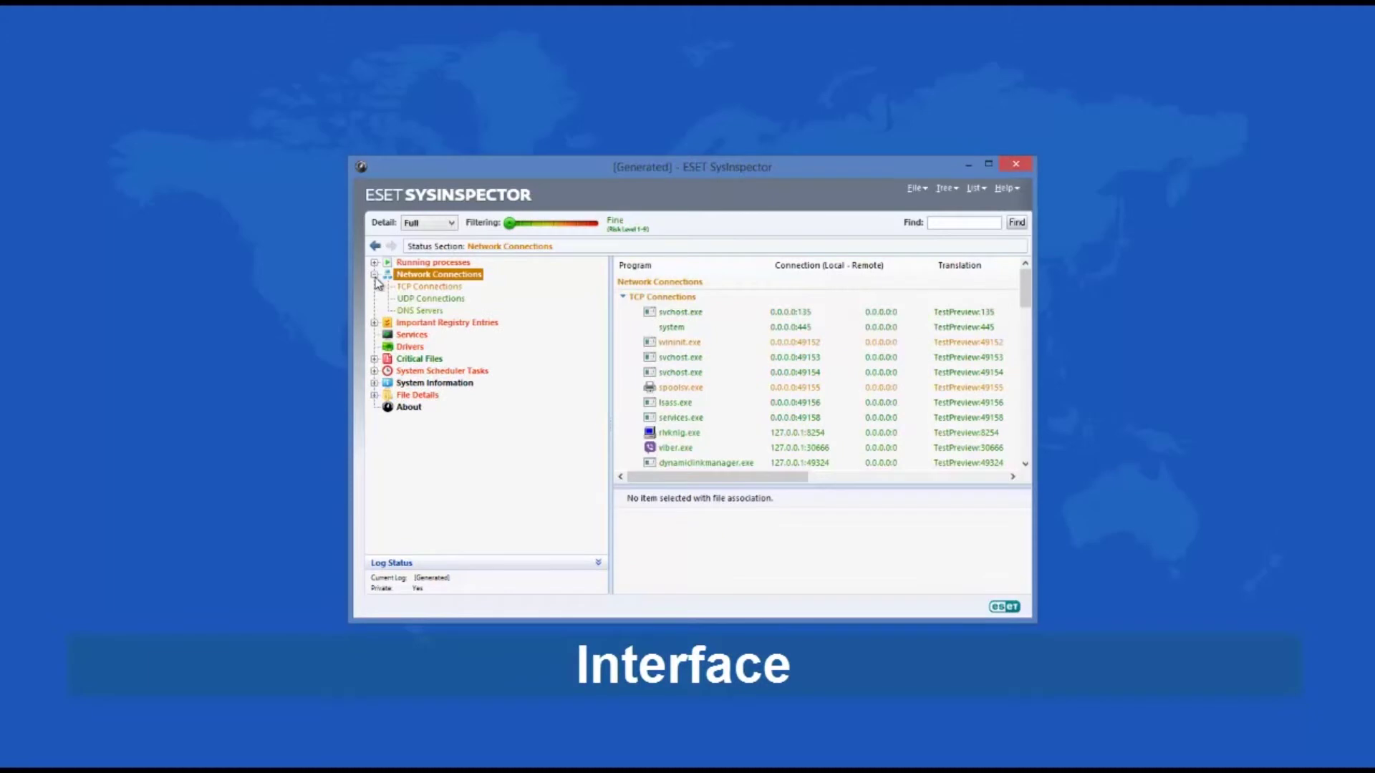
click(425, 286)
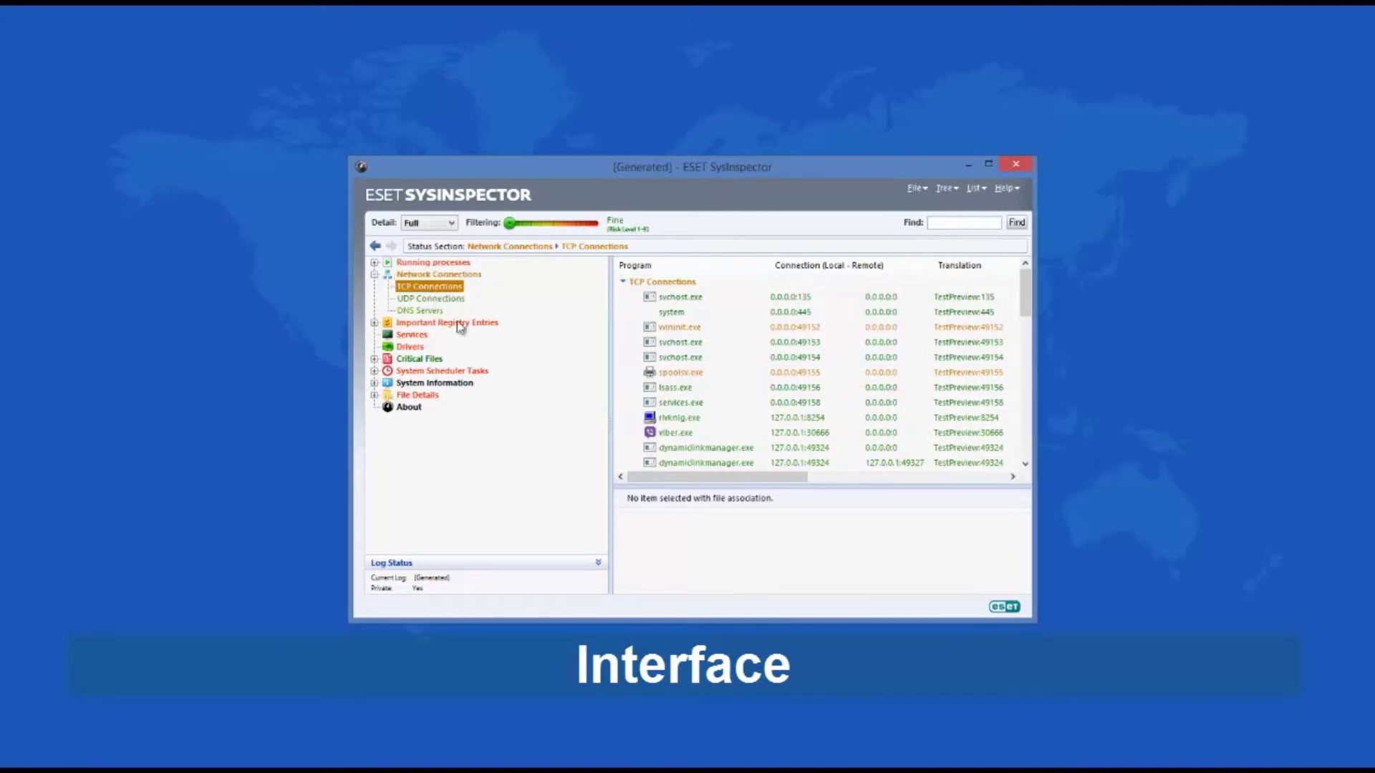
click(684, 326)
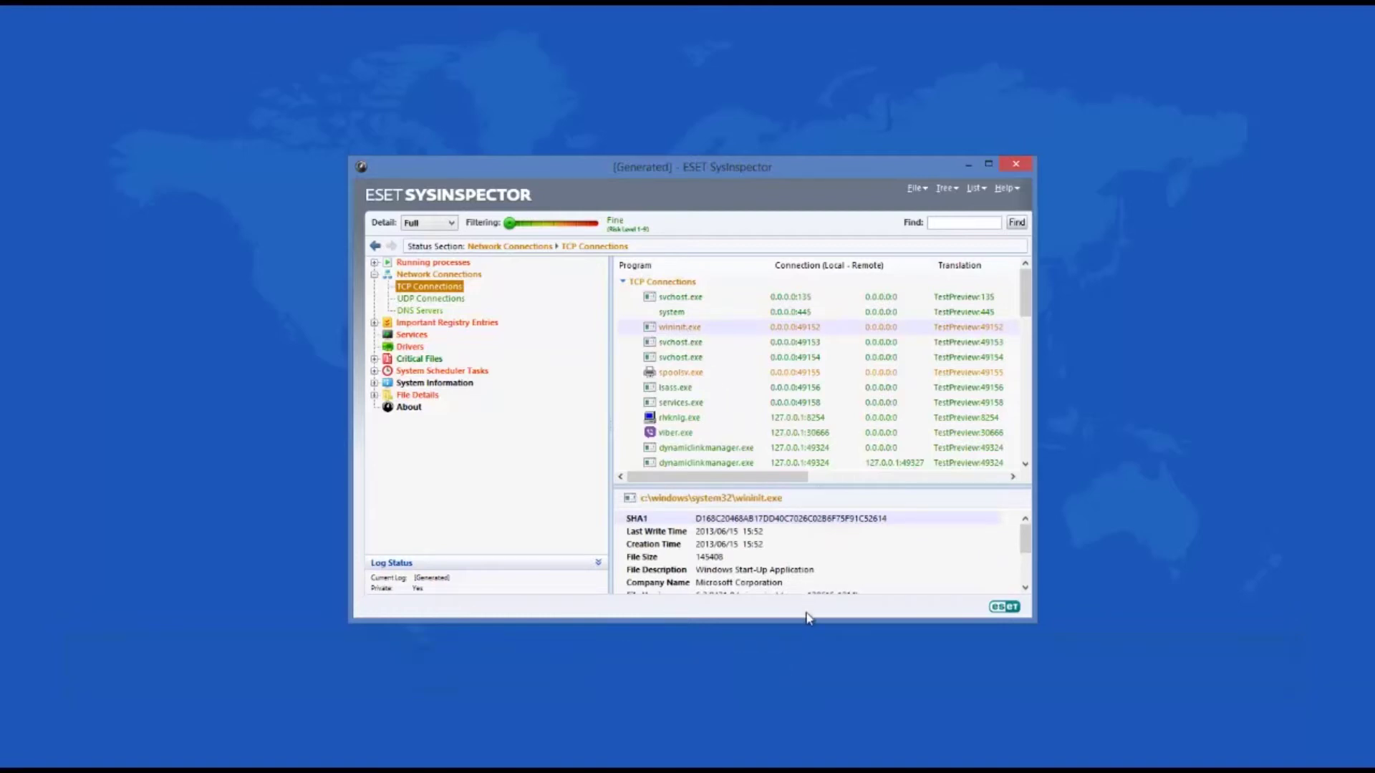
Enlarge the window downward to reveal wininit.exe's SHA1 hash and timestamps, then collapse the log status summary
drag(805, 623, 808, 715)
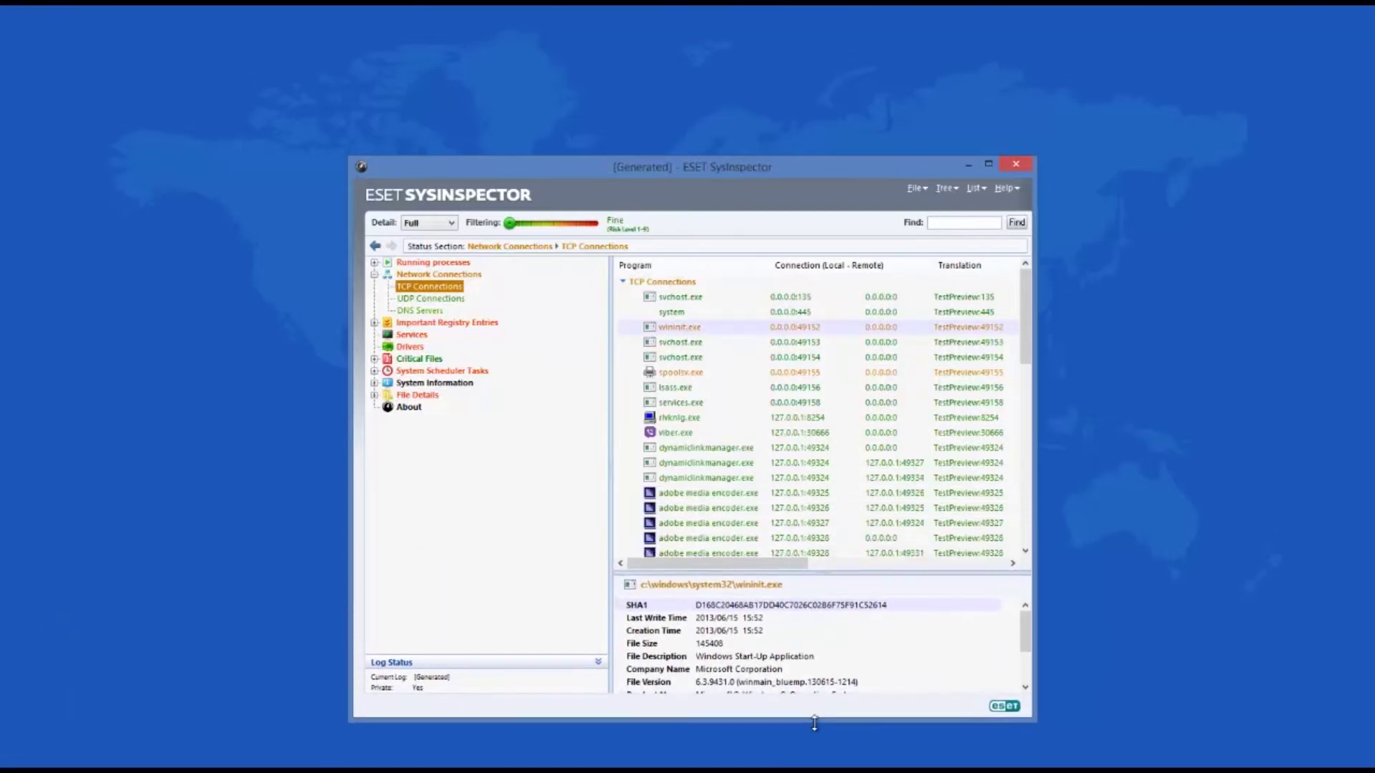
scroll(860, 655, down, 3)
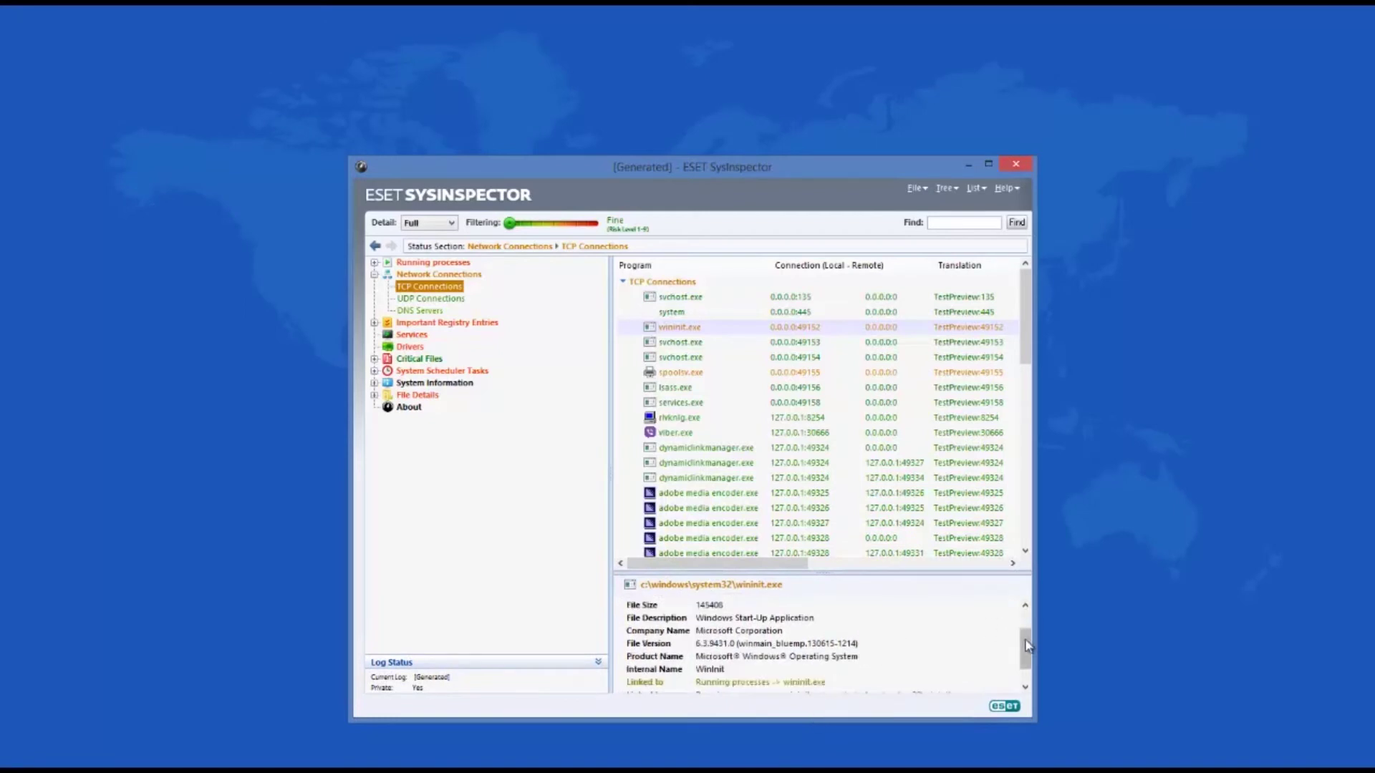
mouse_move(1024, 640)
mouse_down()
mouse_move(1025, 663)
mouse_move(1023, 607)
mouse_up()
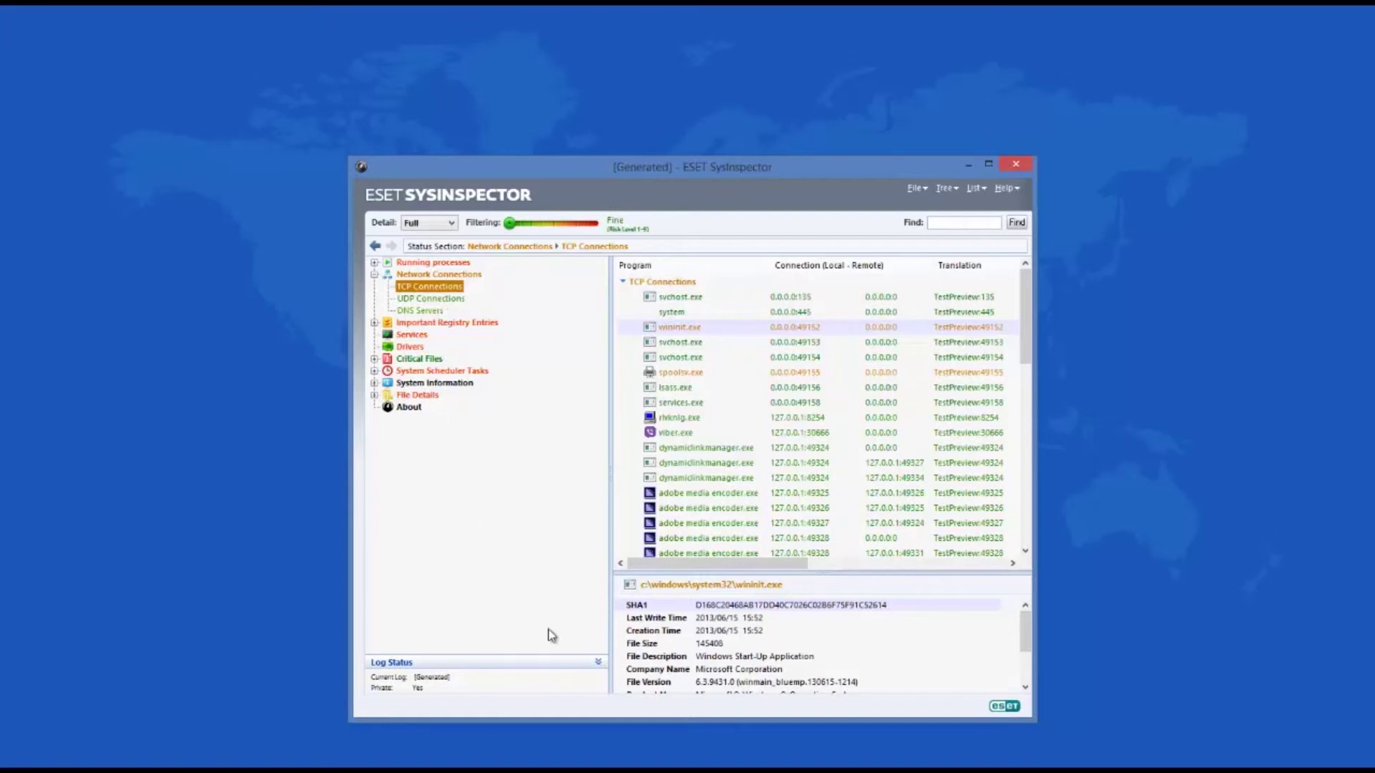
click(597, 663)
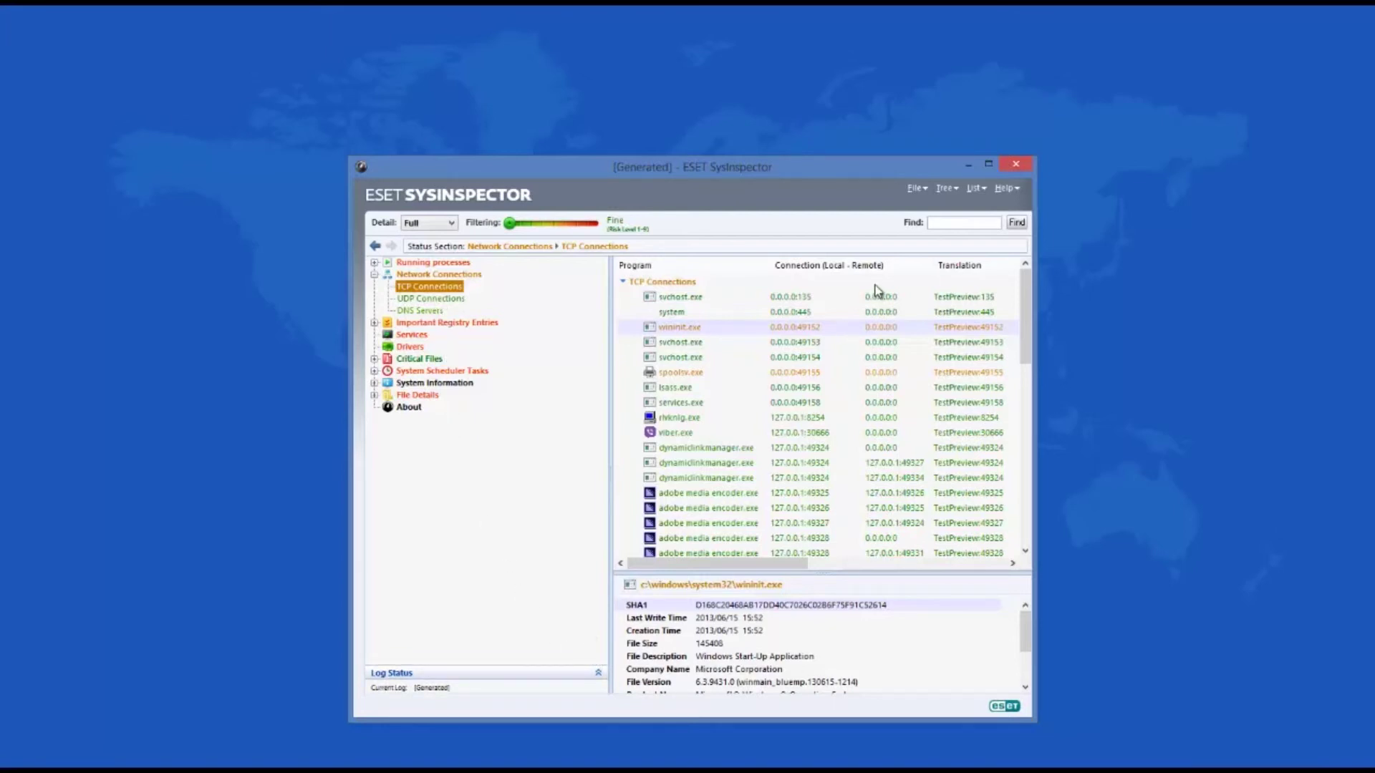
Browse the Tree and Help menus, then go back to wininit.exe under Running processes
click(947, 190)
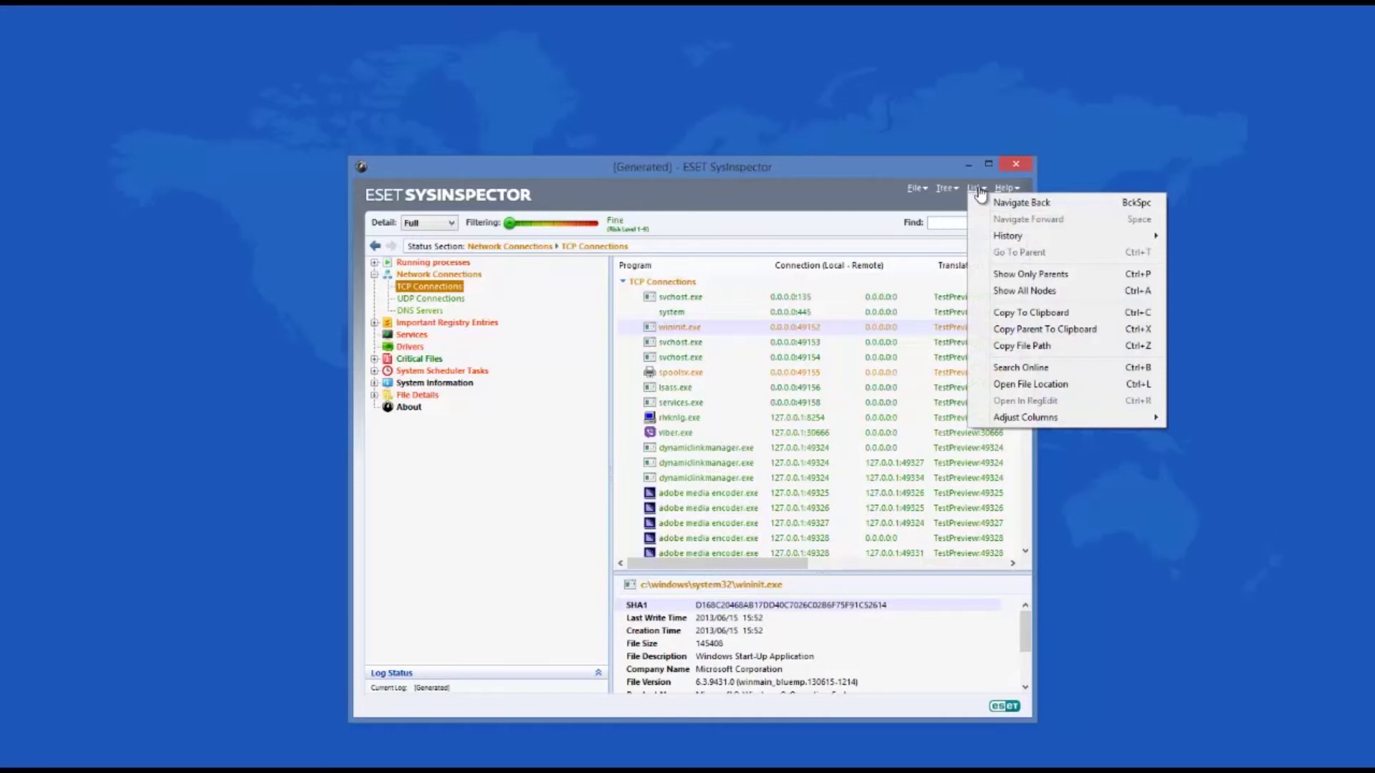
mouse_move(1004, 188)
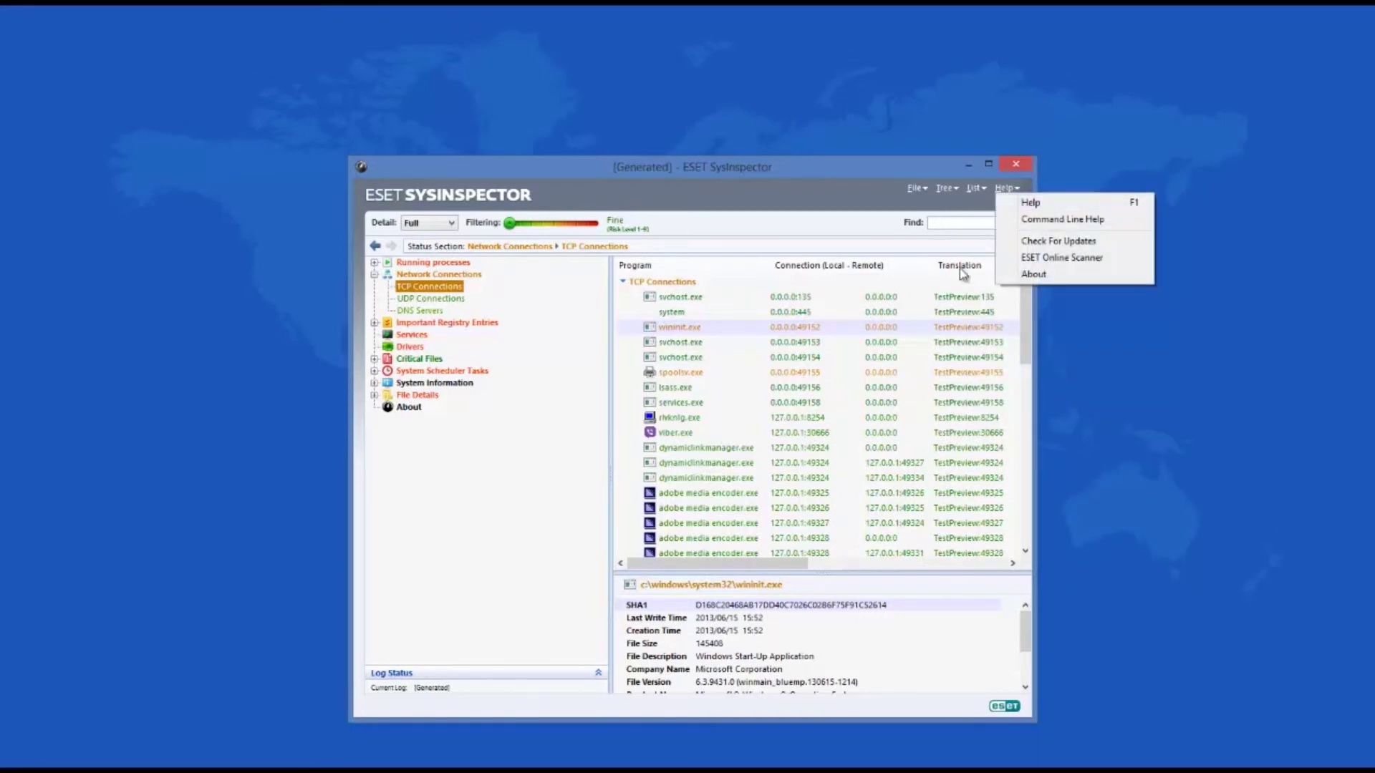
click(583, 520)
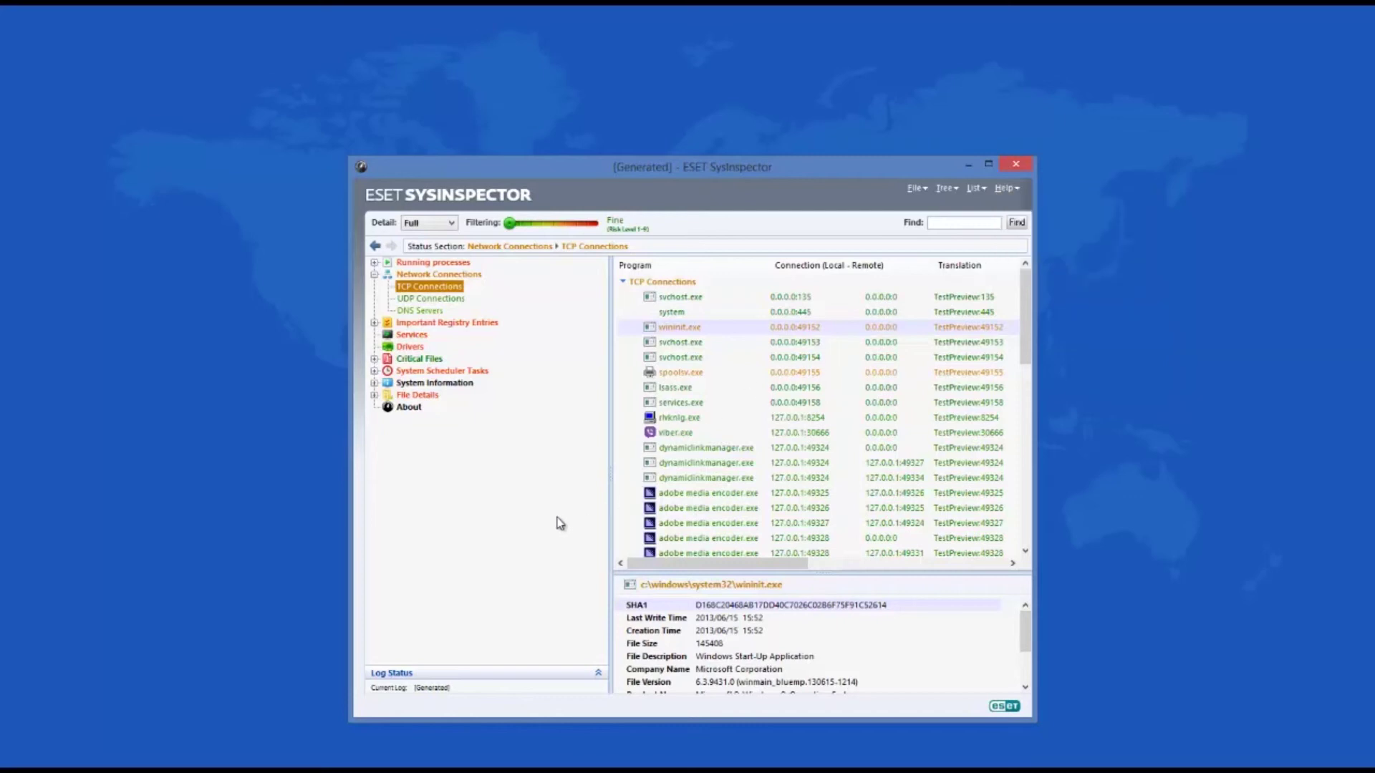
click(375, 246)
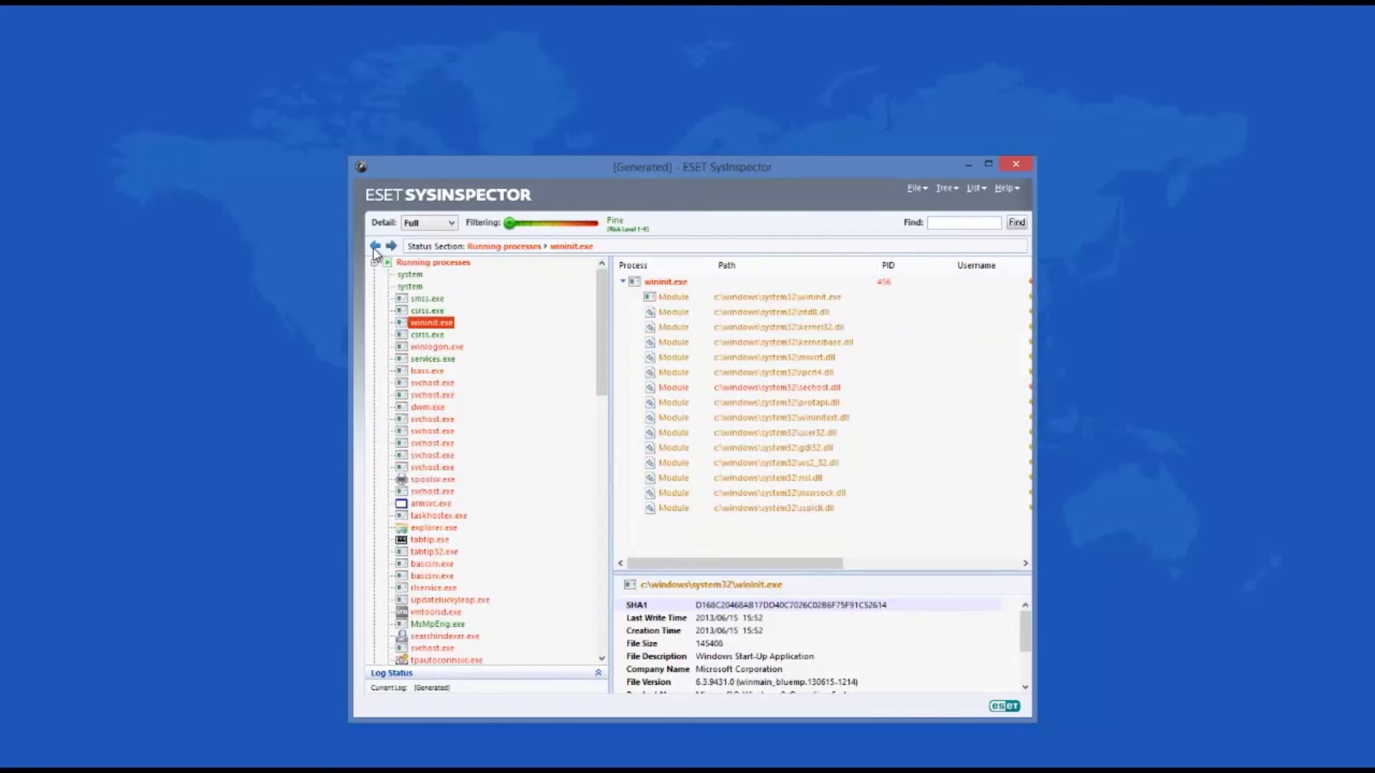
Set the Detail level to Basic
click(429, 223)
click(430, 250)
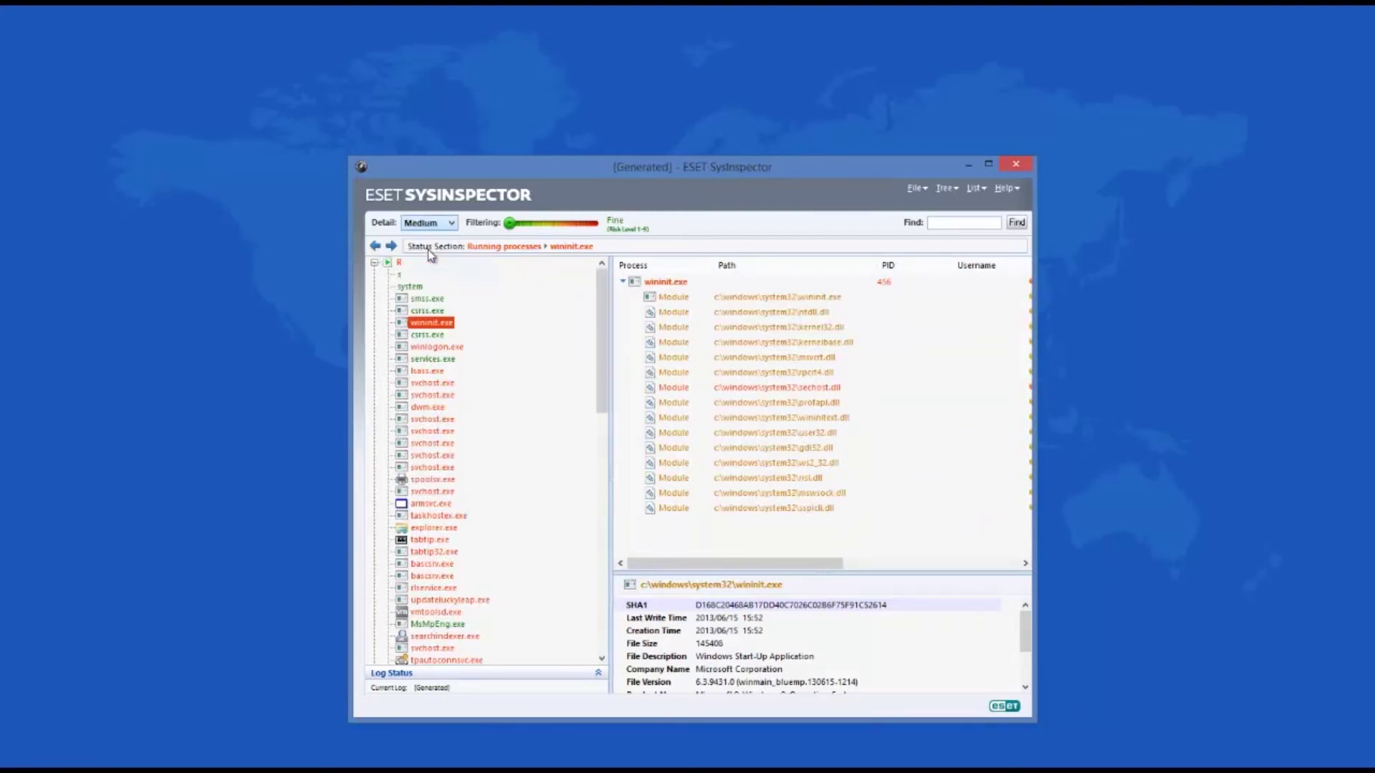
click(430, 222)
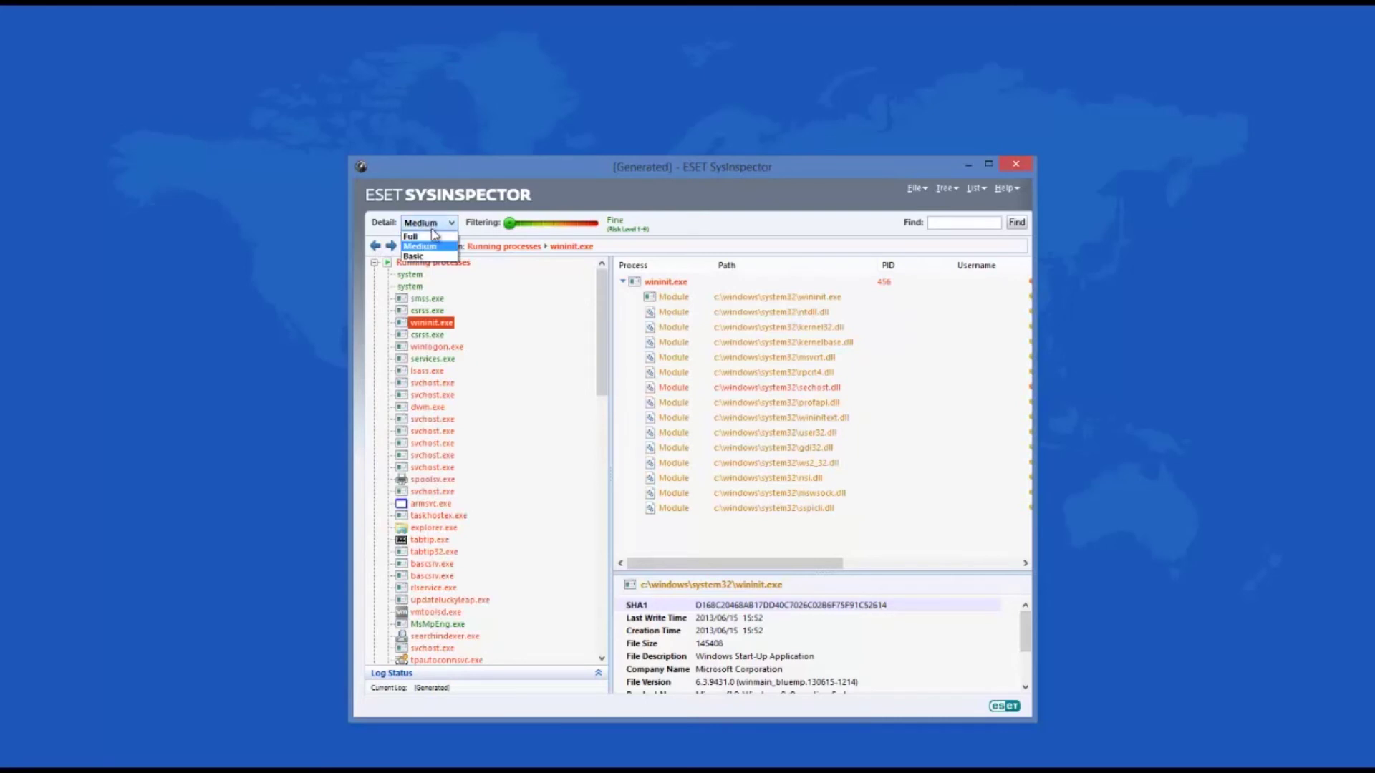
click(414, 256)
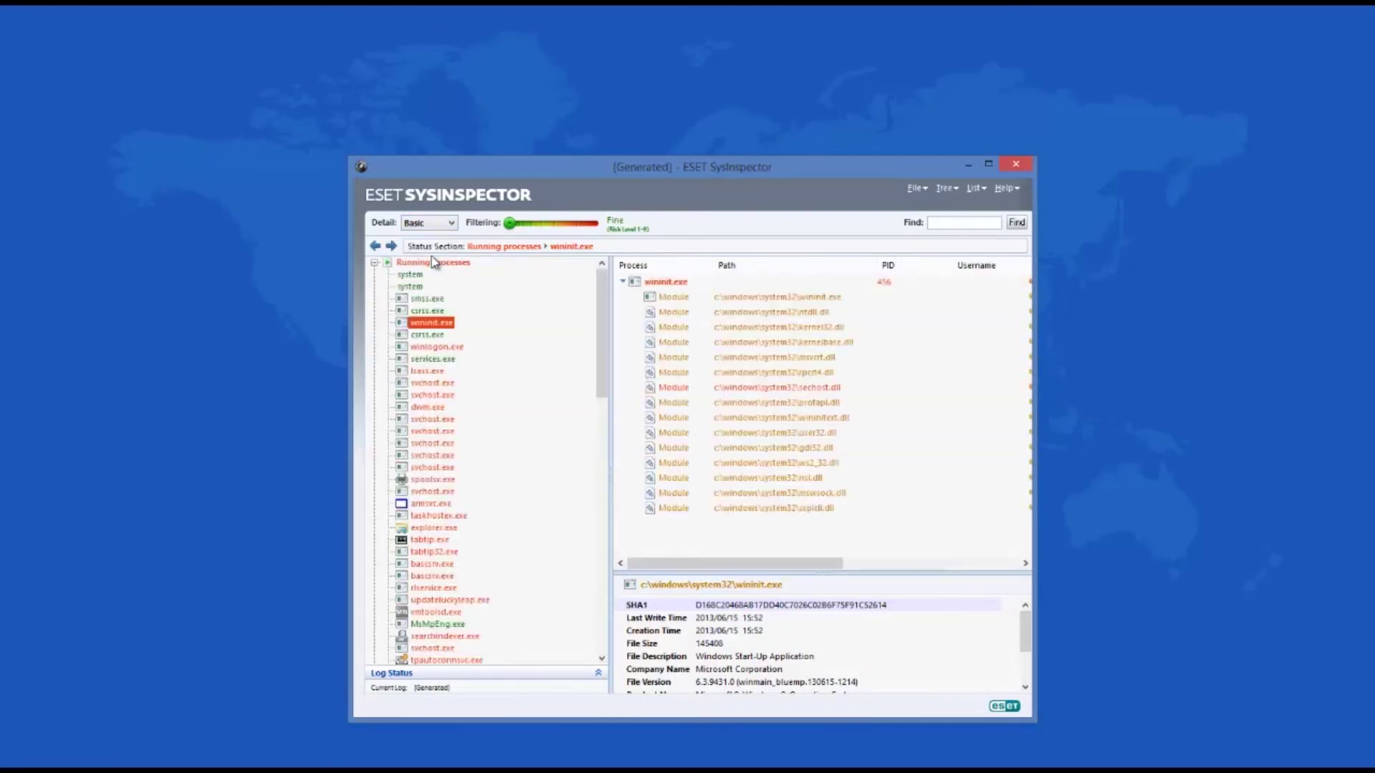
Raise the risk filter to Risky, view System Information, then lower the filter back to Fine
drag(511, 223, 597, 224)
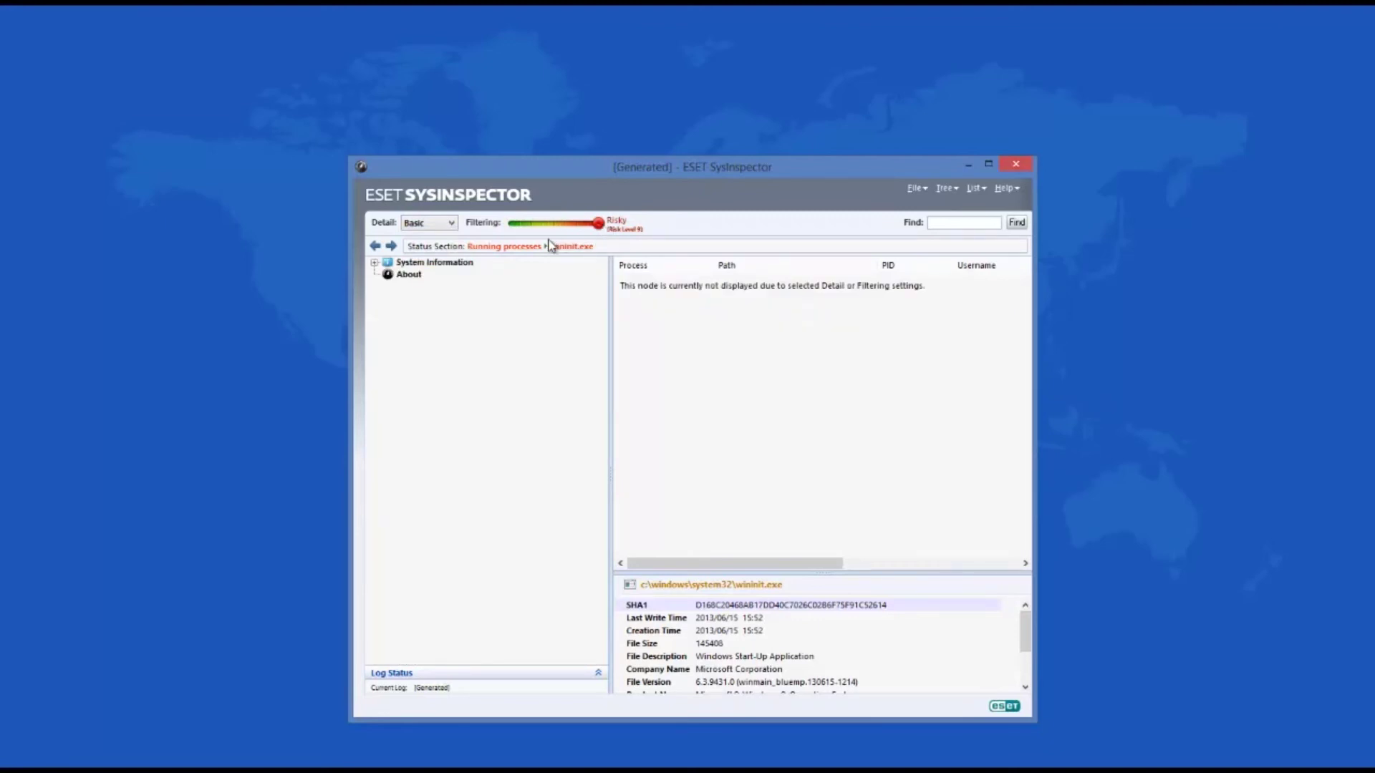
click(434, 262)
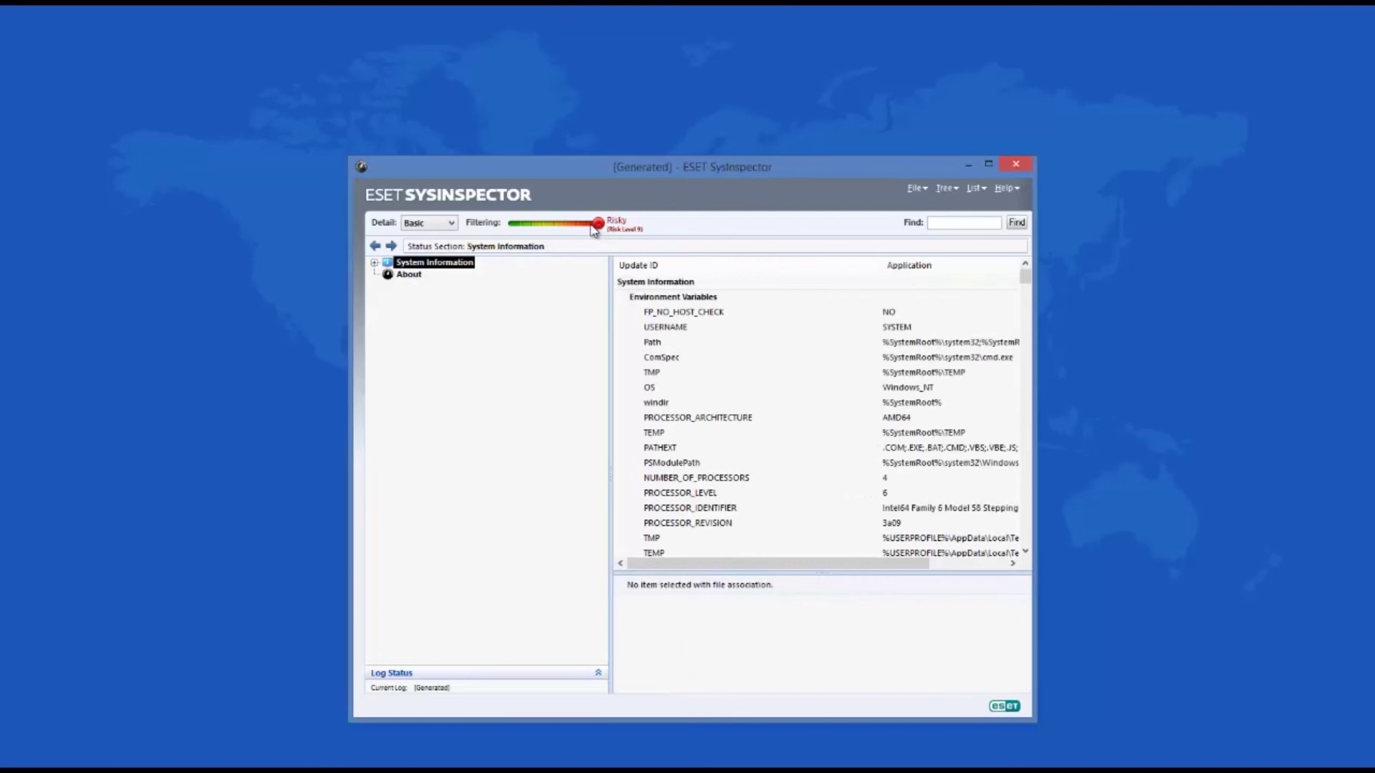
drag(597, 225, 509, 223)
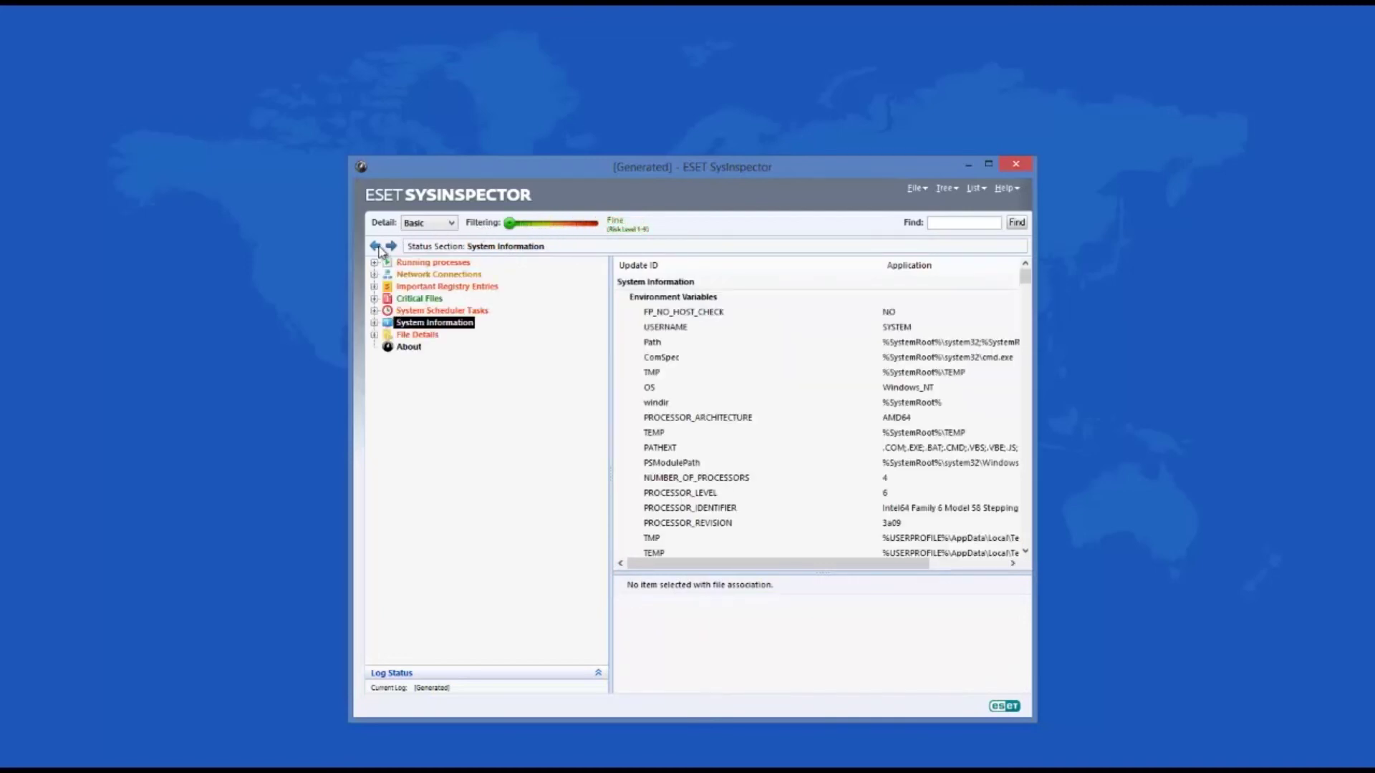